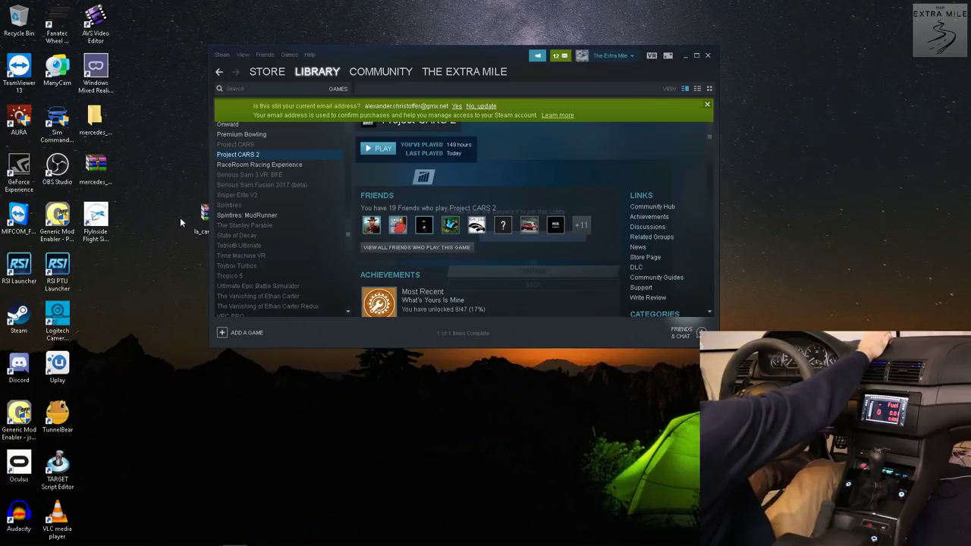
# Open the installed game controllers list and test the SimXperience AccuForce wheel's axes and buttons
pyautogui.doubleClick(57, 23)
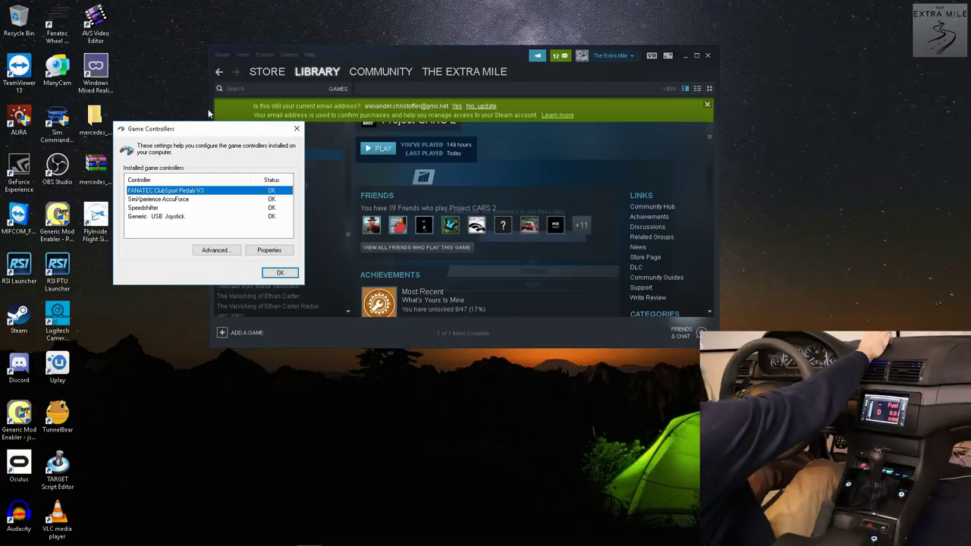
pyautogui.moveTo(190, 128); pyautogui.dragTo(639, 185)
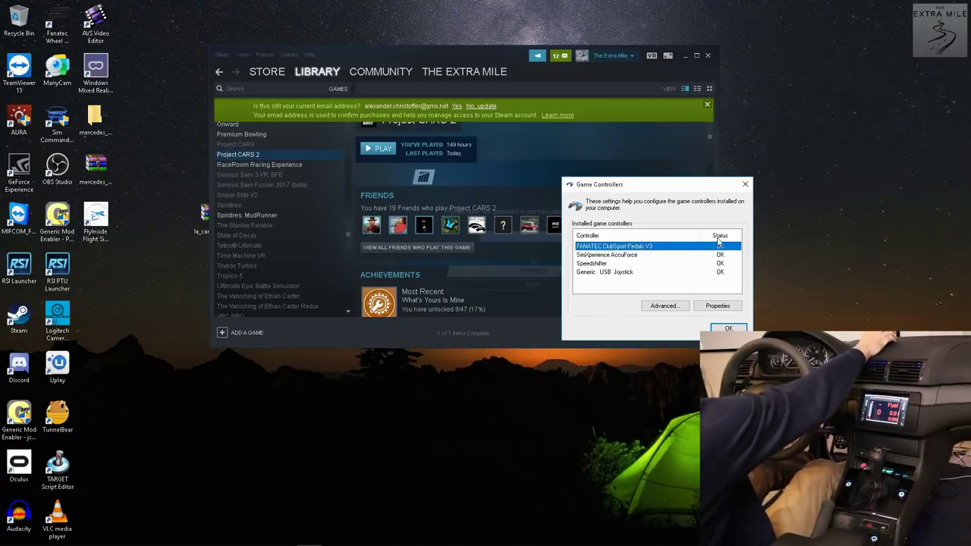
pyautogui.click(636, 257)
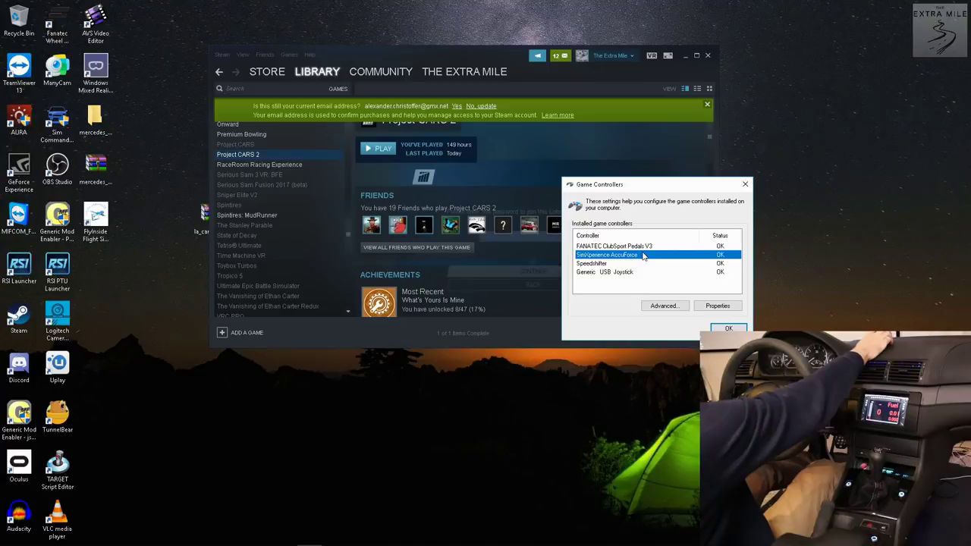
pyautogui.doubleClick(604, 256)
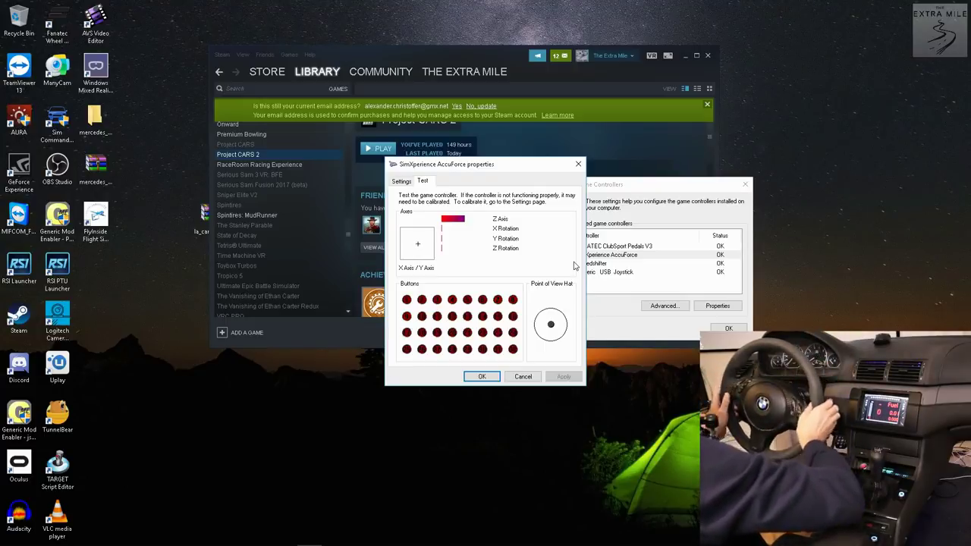
pyautogui.click(481, 377)
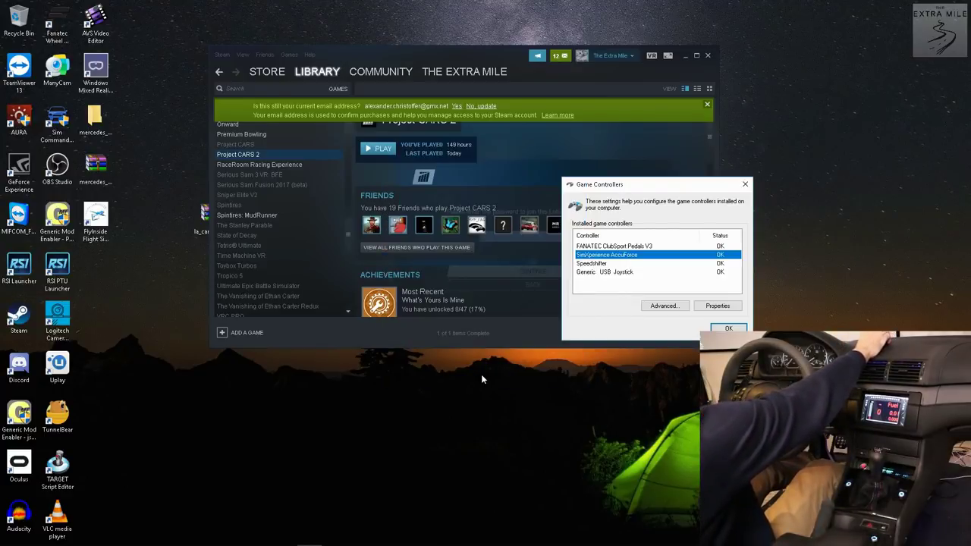
# Check the test pages of the Speedshifter and the Generic USB Joystick, closing the game controllers list when done
pyautogui.doubleClick(607, 263)
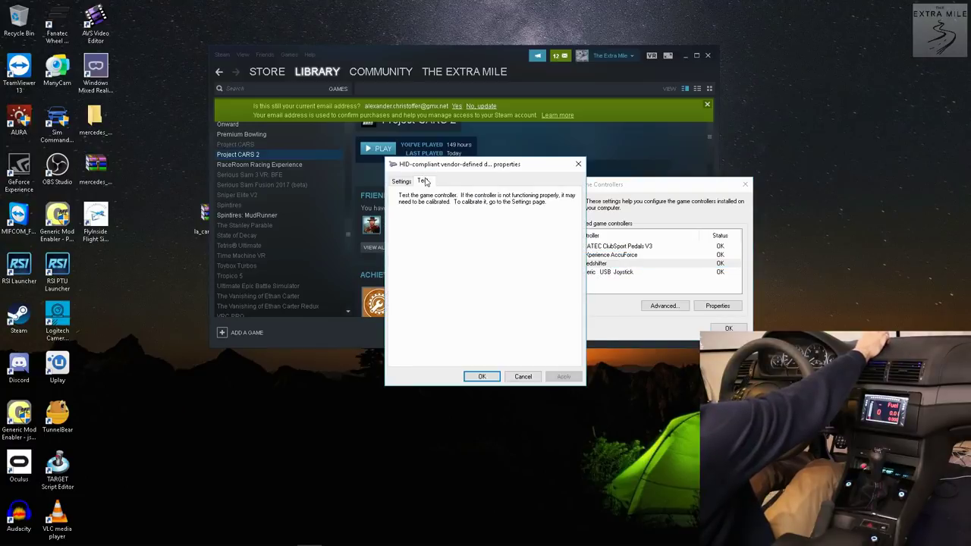
pyautogui.click(482, 377)
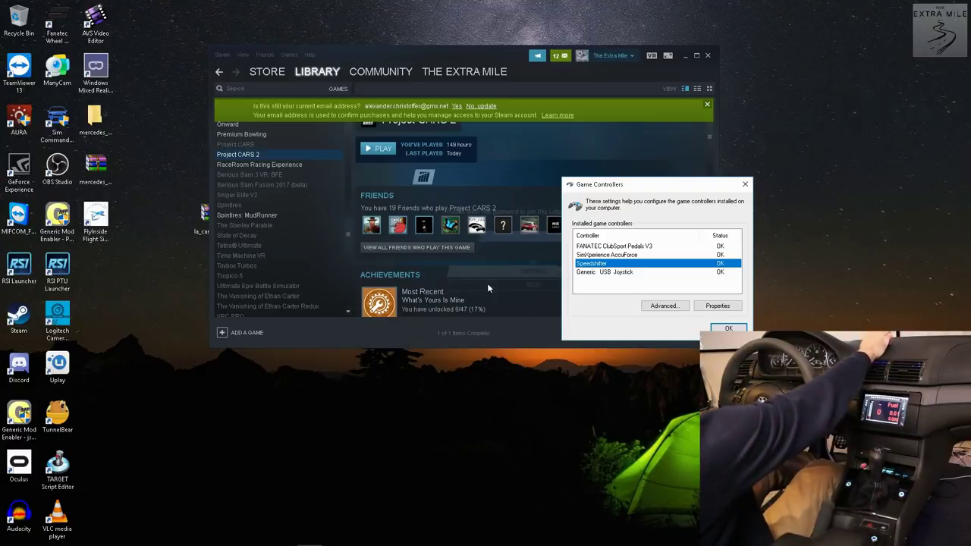
pyautogui.doubleClick(606, 272)
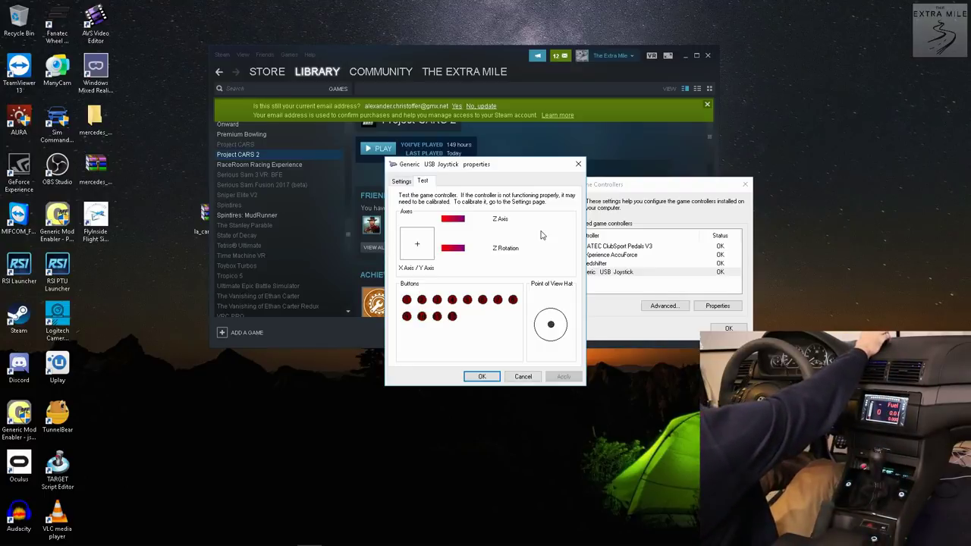
pyautogui.click(482, 377)
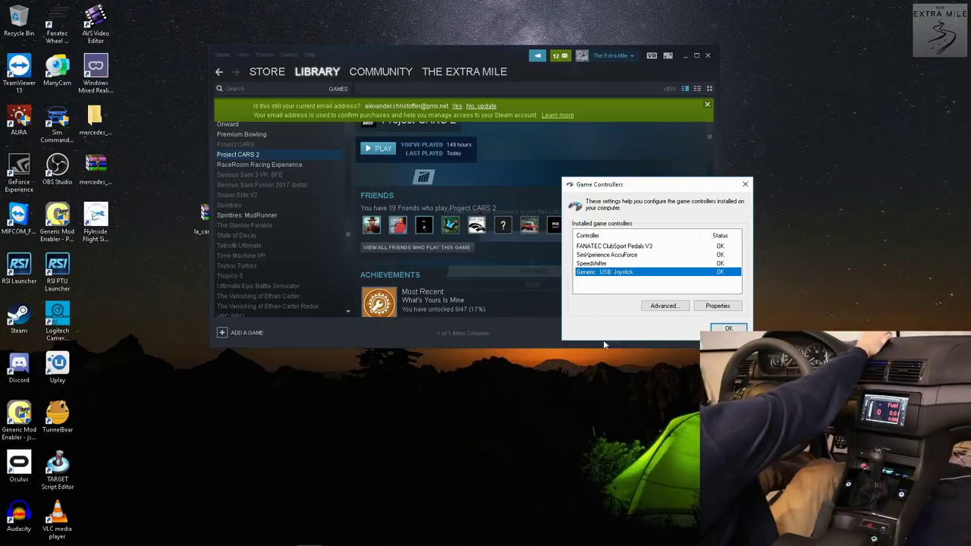
pyautogui.click(728, 328)
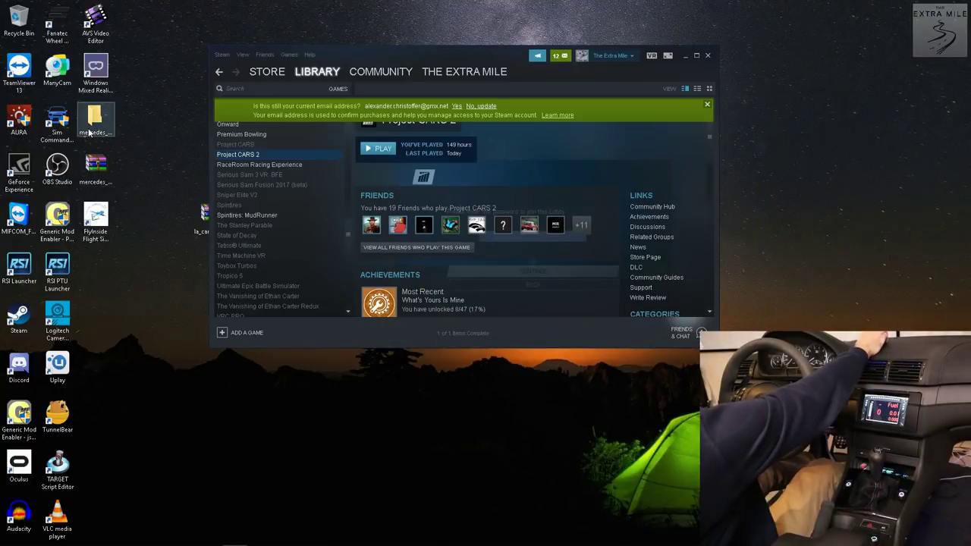
# Start Sim Commander 4 with permission to make changes and bring up the profile The Extra Mile PC2 Settings
pyautogui.doubleClick(57, 121)
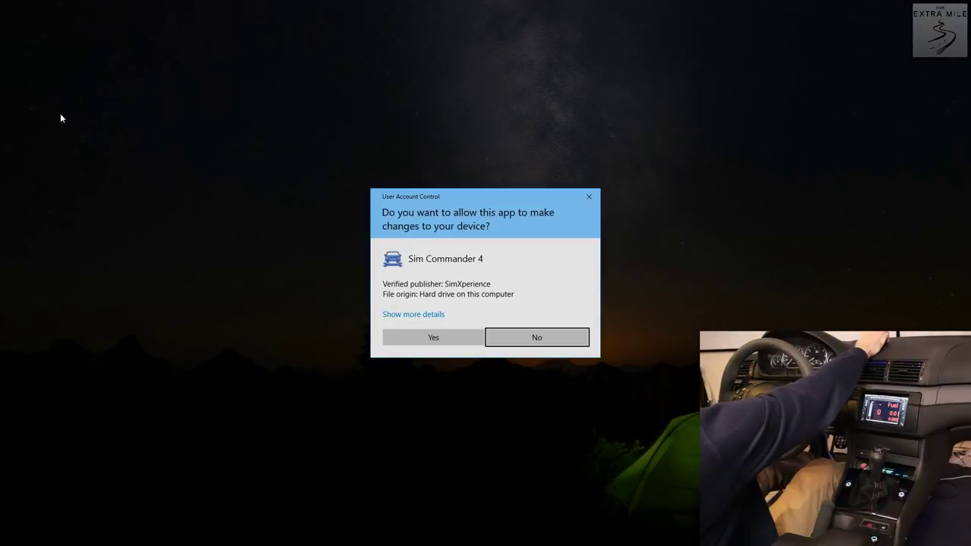
pyautogui.click(427, 334)
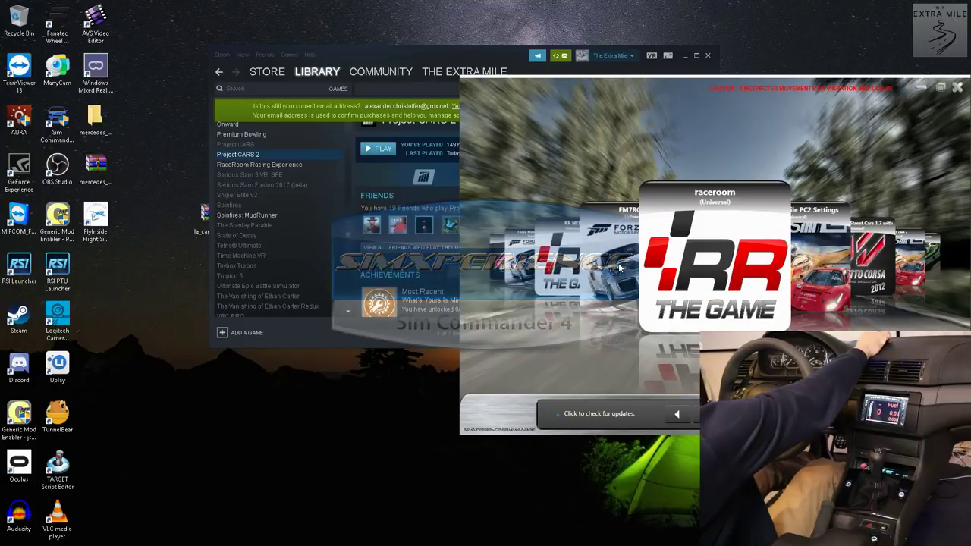
pyautogui.click(830, 262)
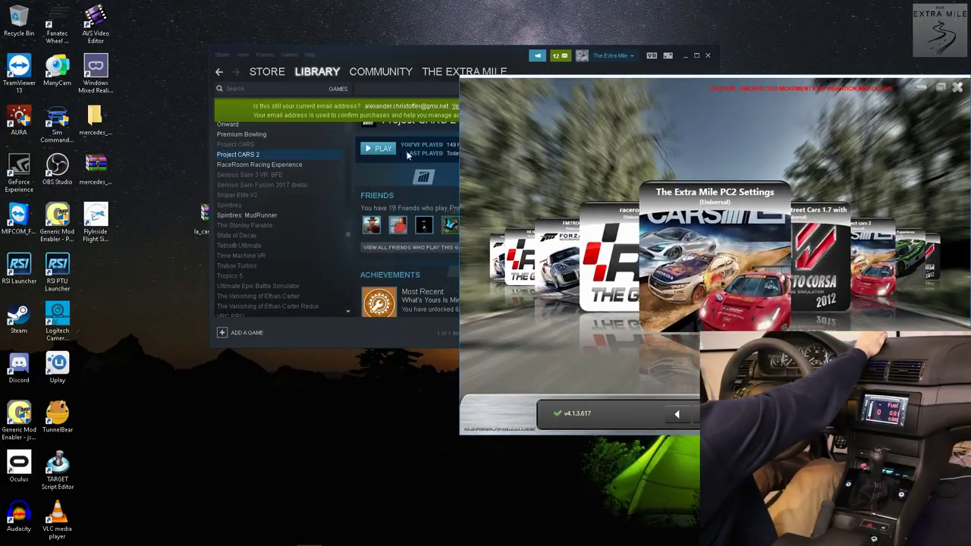
# Move the Steam window clear of Sim Commander and launch Project CARS 2 in its standard non-VR mode
pyautogui.moveTo(422, 50); pyautogui.dragTo(260, 49)
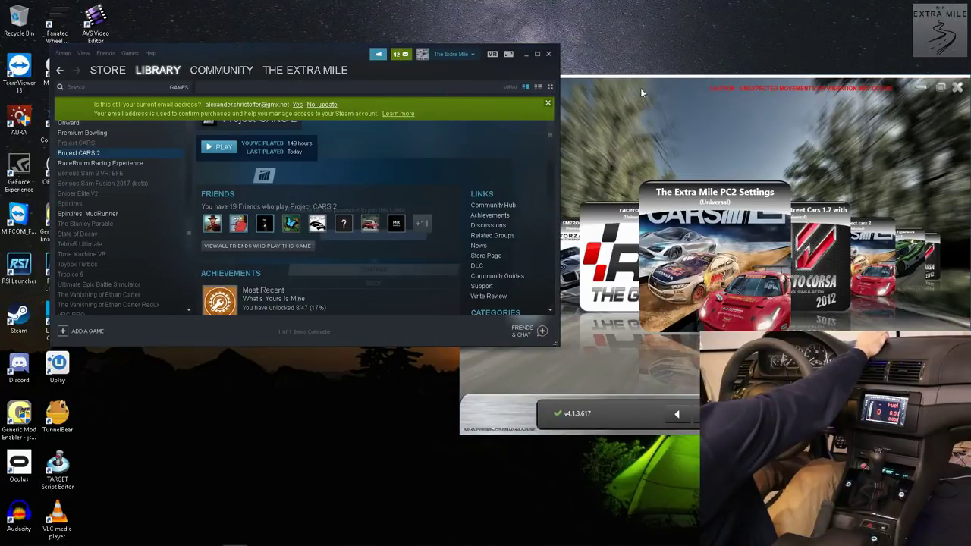
pyautogui.click(688, 88)
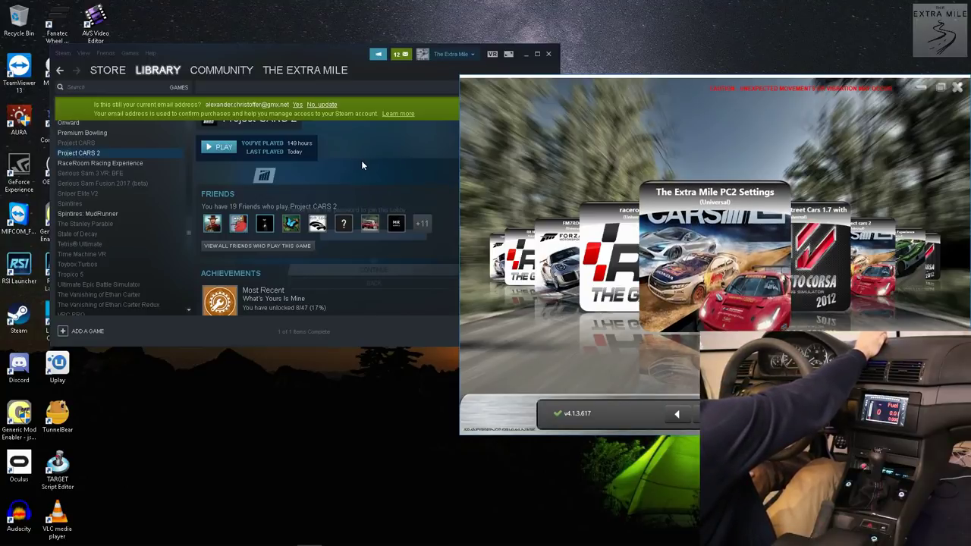
pyautogui.click(220, 147)
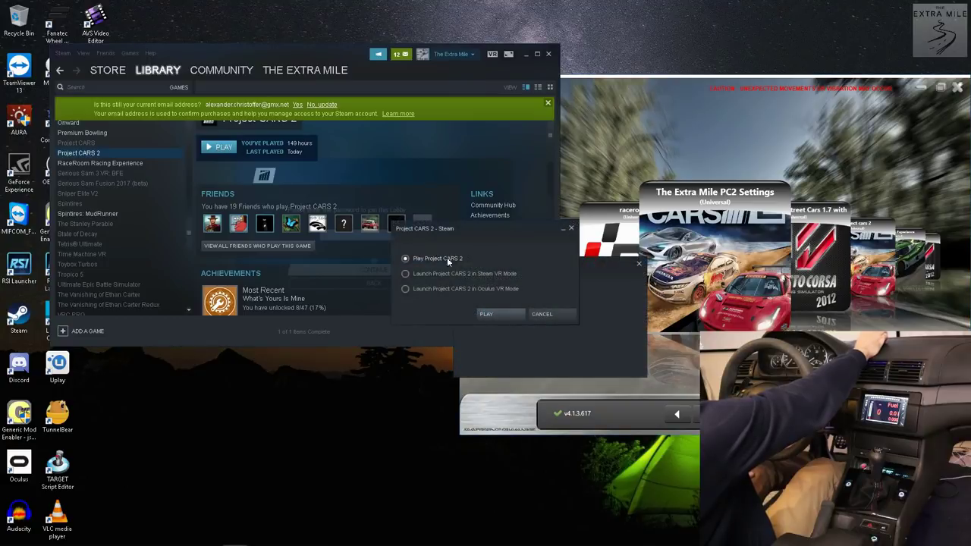
pyautogui.click(487, 315)
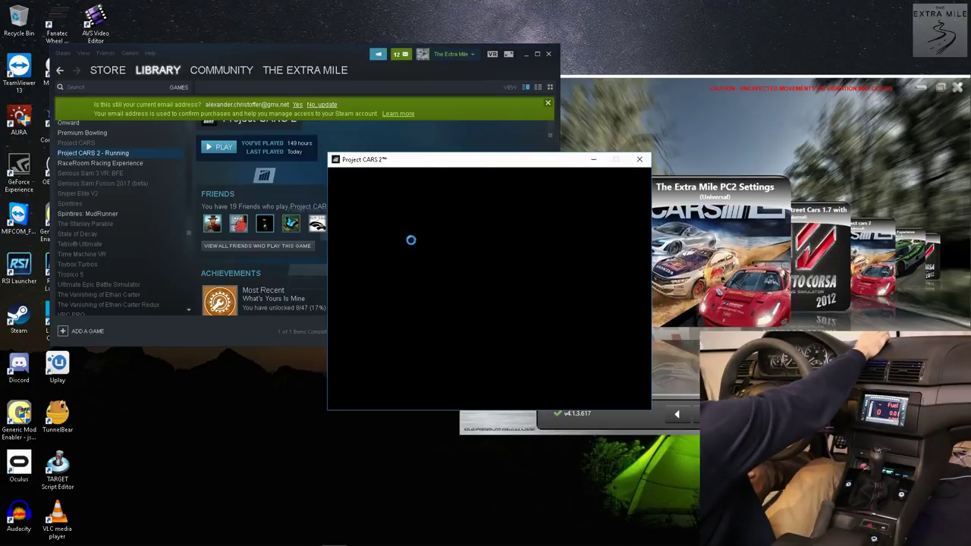
# Run the profile The Extra Mile PC2 Settings and start a Private Testing session in Project CARS 2
pyautogui.click(704, 244)
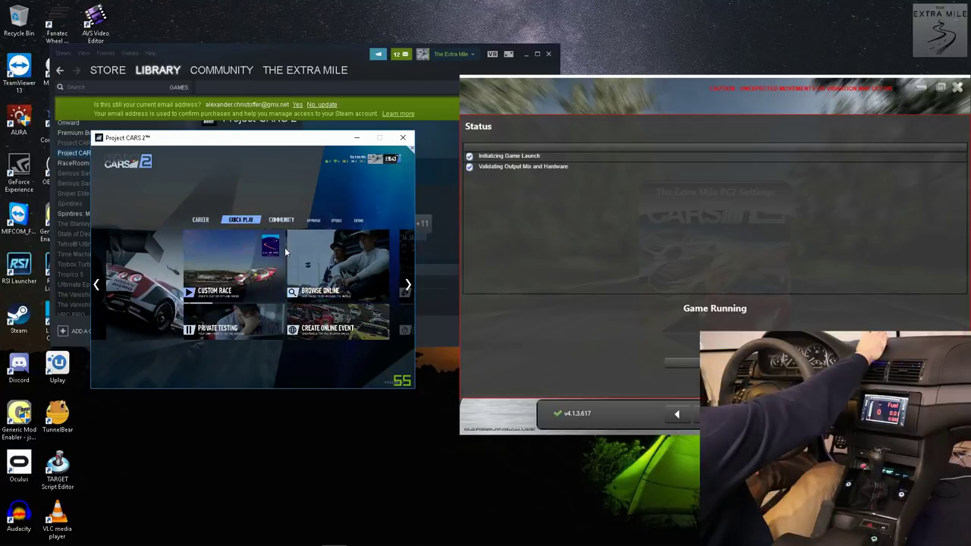
pyautogui.click(220, 325)
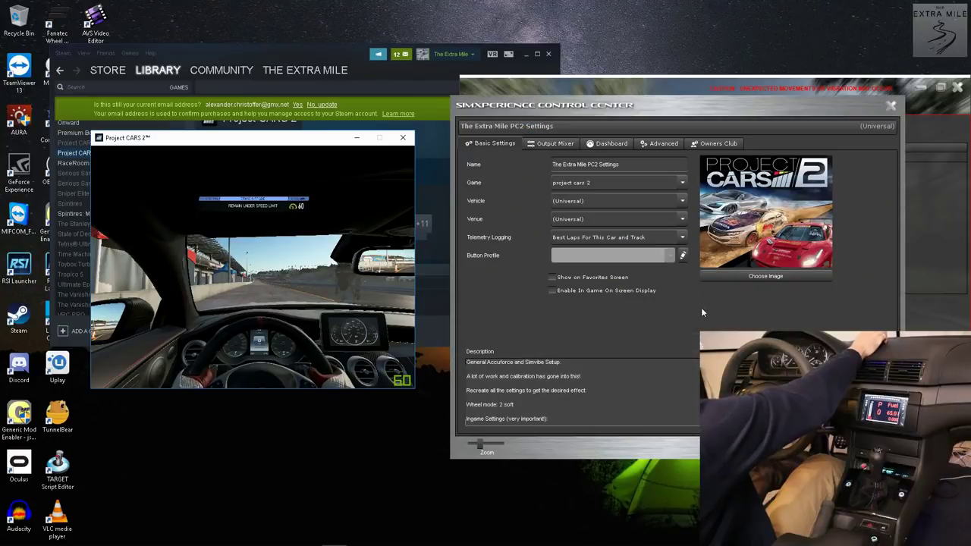
# Show the SimVibe Chassis effects in the output mixer and set the Engine Vibration intensity to -4.9 dB
pyautogui.click(541, 145)
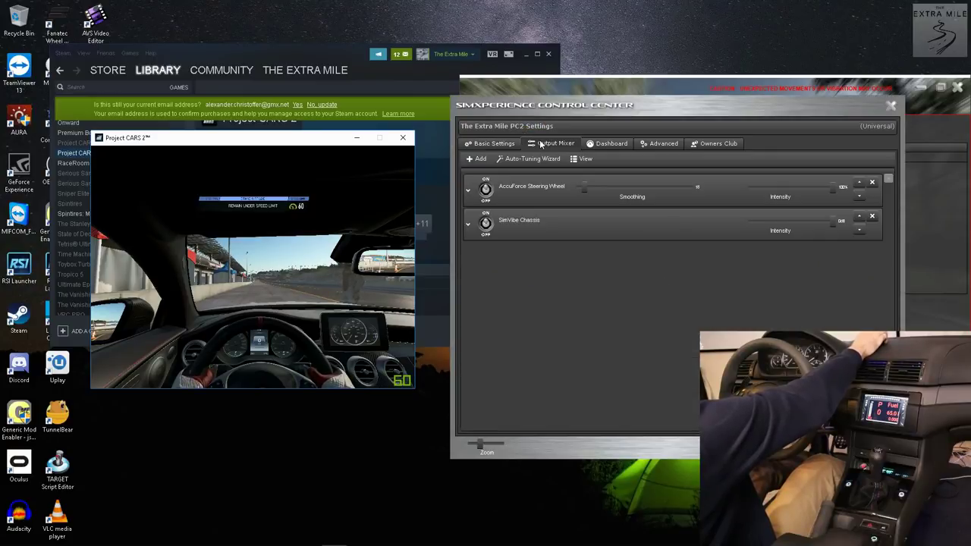
pyautogui.click(467, 223)
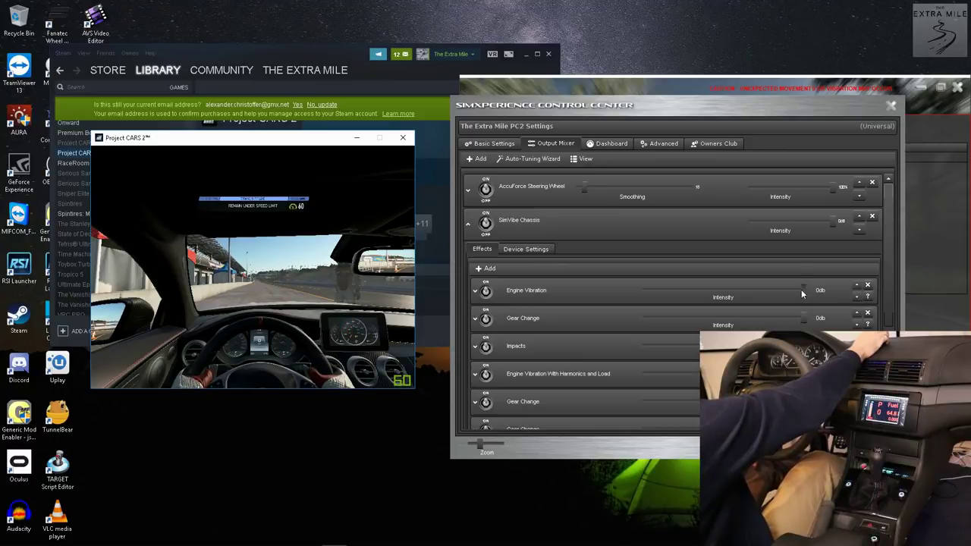
pyautogui.moveTo(801, 289); pyautogui.dragTo(783, 288)
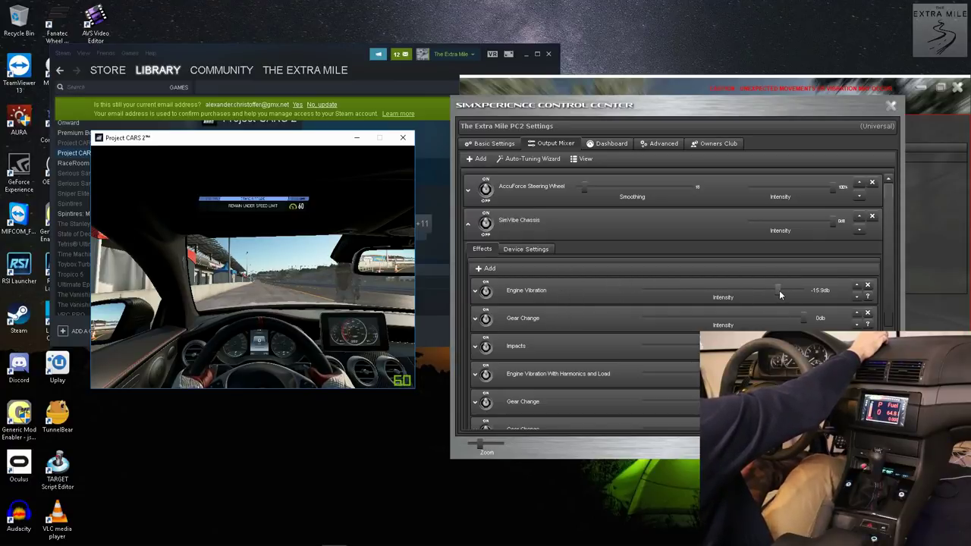
pyautogui.moveTo(777, 290); pyautogui.dragTo(794, 294)
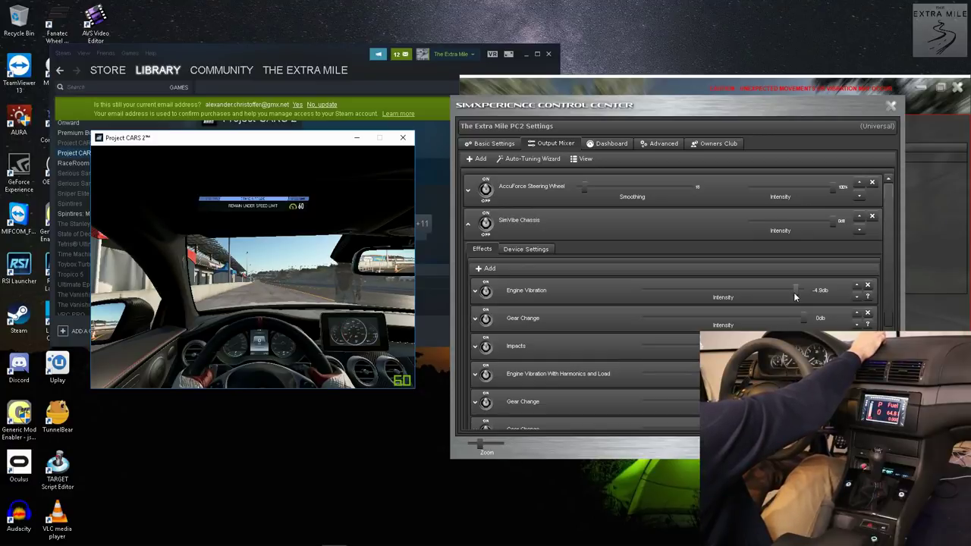
# Show the AccuForce Steering Wheel effects and raise the Game Force Feedback intensity to 90%
pyautogui.click(597, 234)
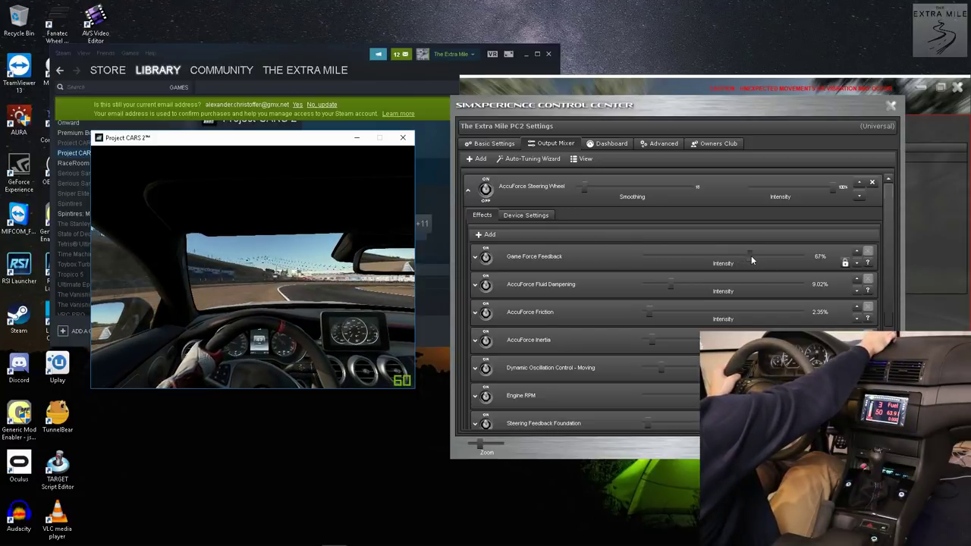
pyautogui.moveTo(751, 255); pyautogui.dragTo(761, 258)
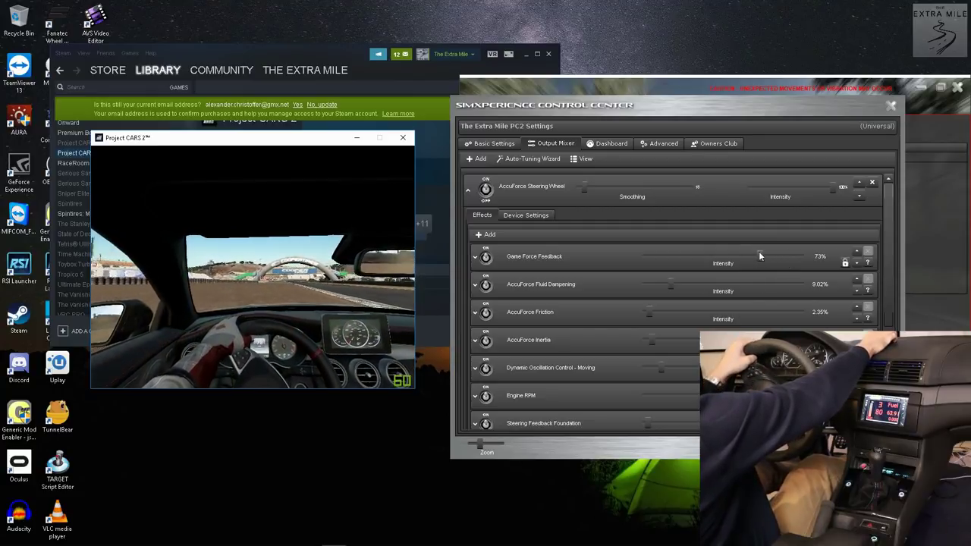
pyautogui.moveTo(760, 253); pyautogui.dragTo(777, 257)
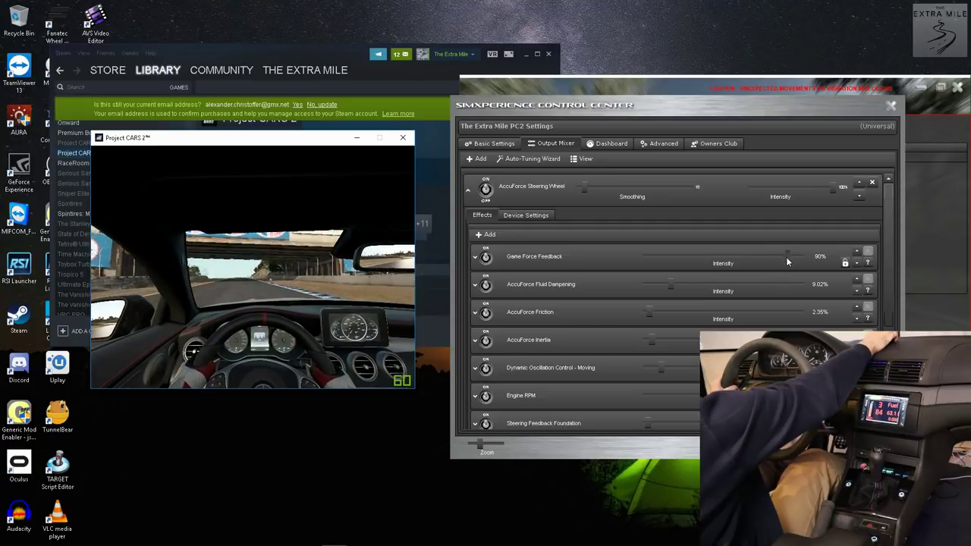
pyautogui.moveTo(786, 256); pyautogui.dragTo(788, 256)
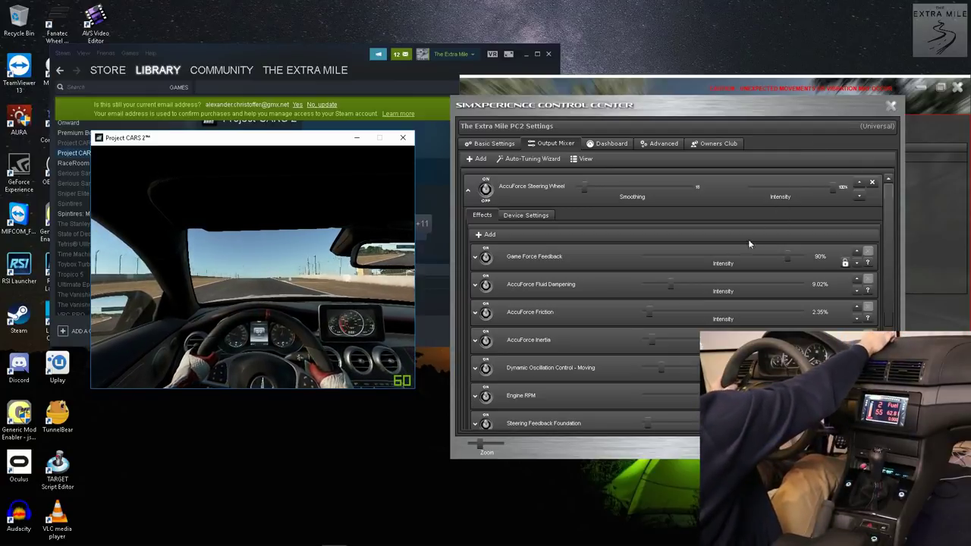
# Adjust the AccuForce Fluid Dampening intensity while driving, settling on 11.37%
pyautogui.moveTo(671, 283); pyautogui.dragTo(694, 285)
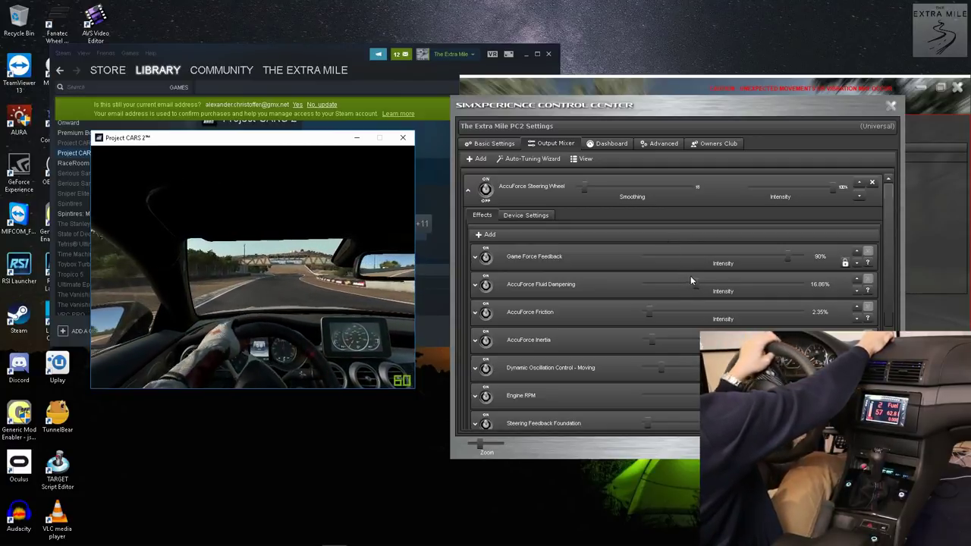
pyautogui.moveTo(691, 283); pyautogui.dragTo(685, 287)
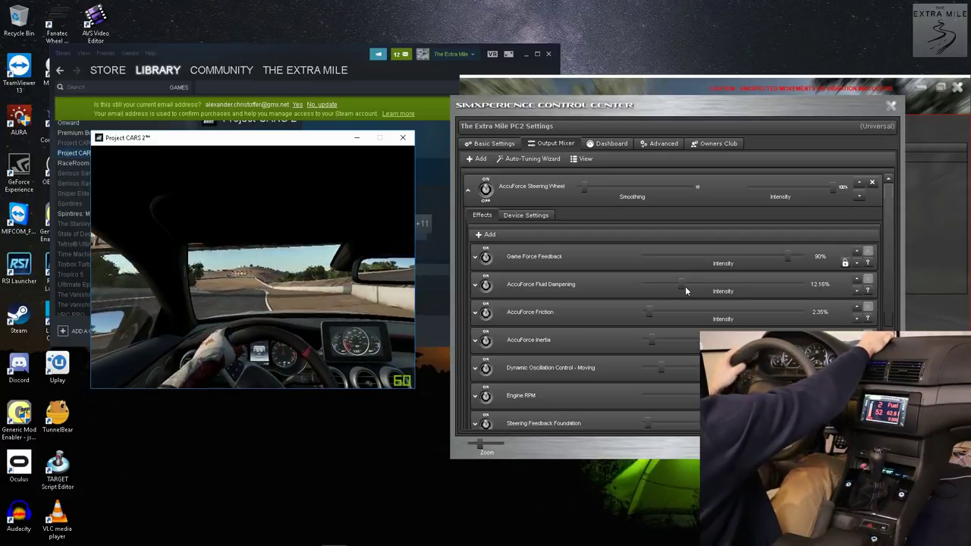
pyautogui.moveTo(685, 286); pyautogui.dragTo(678, 285)
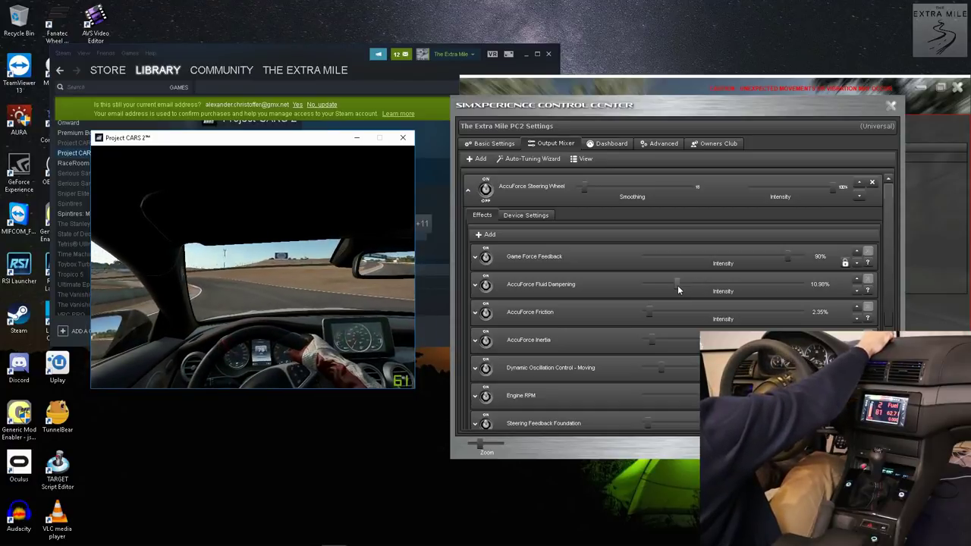
pyautogui.moveTo(676, 283); pyautogui.dragTo(681, 283)
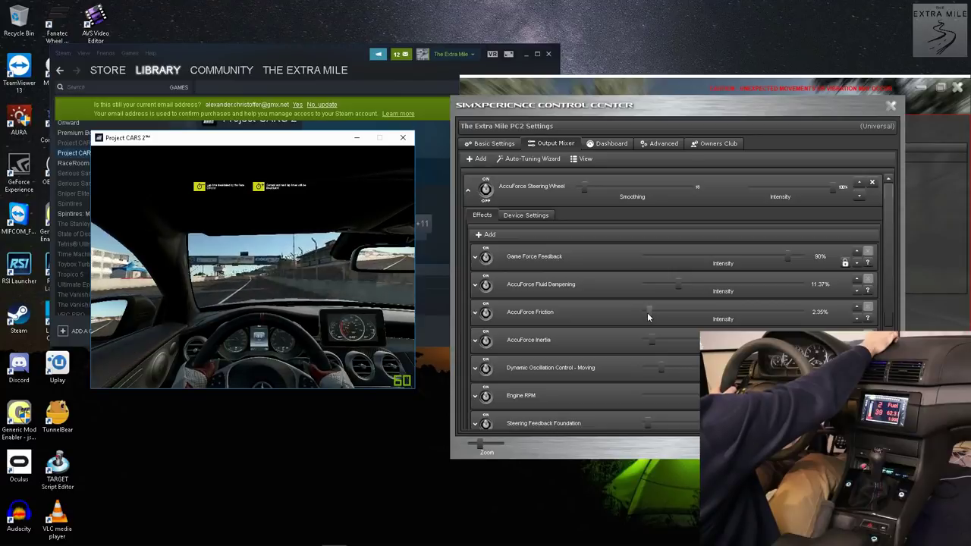
# Try AccuForce Friction intensities of 0%, 32.16% and 7.45% while driving, settling on 3.92%
pyautogui.moveTo(648, 314); pyautogui.dragTo(625, 308)
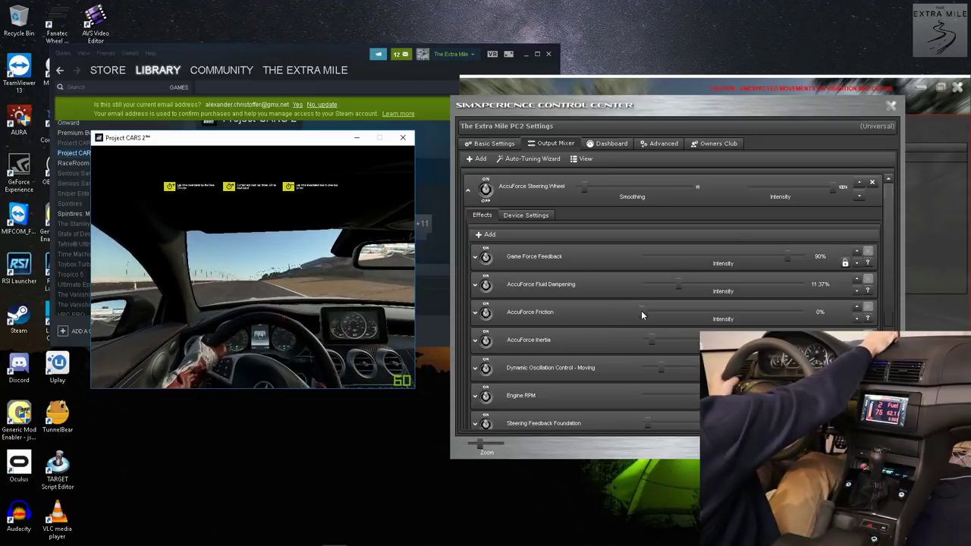
pyautogui.moveTo(643, 313); pyautogui.dragTo(742, 313)
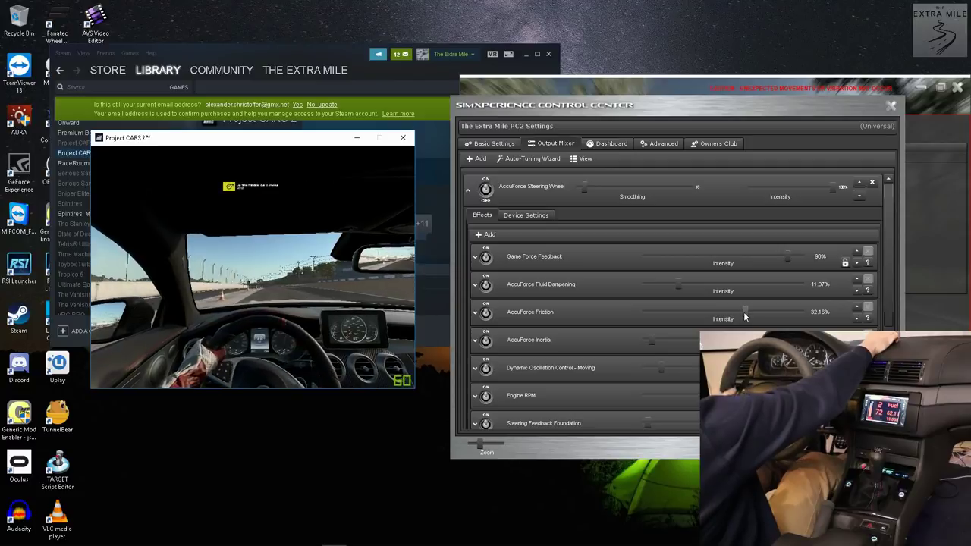
pyautogui.moveTo(743, 312); pyautogui.dragTo(664, 309)
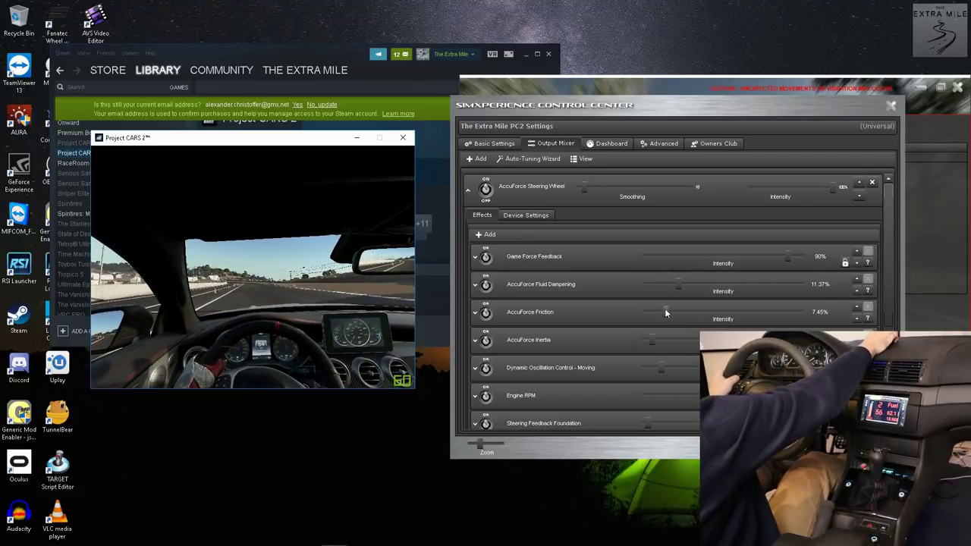
pyautogui.moveTo(664, 308); pyautogui.dragTo(653, 313)
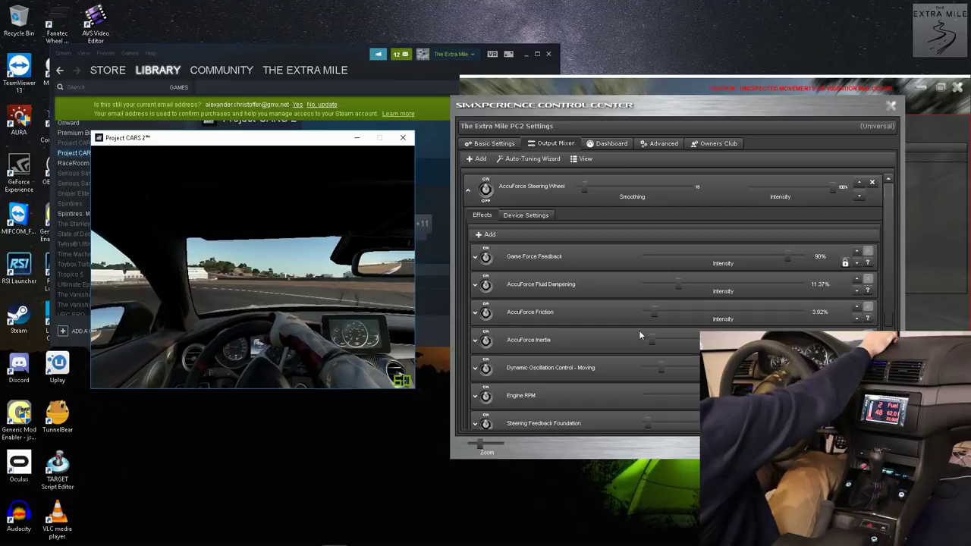
# Set the AccuForce Friction intensity to 2.75%
pyautogui.click(651, 310)
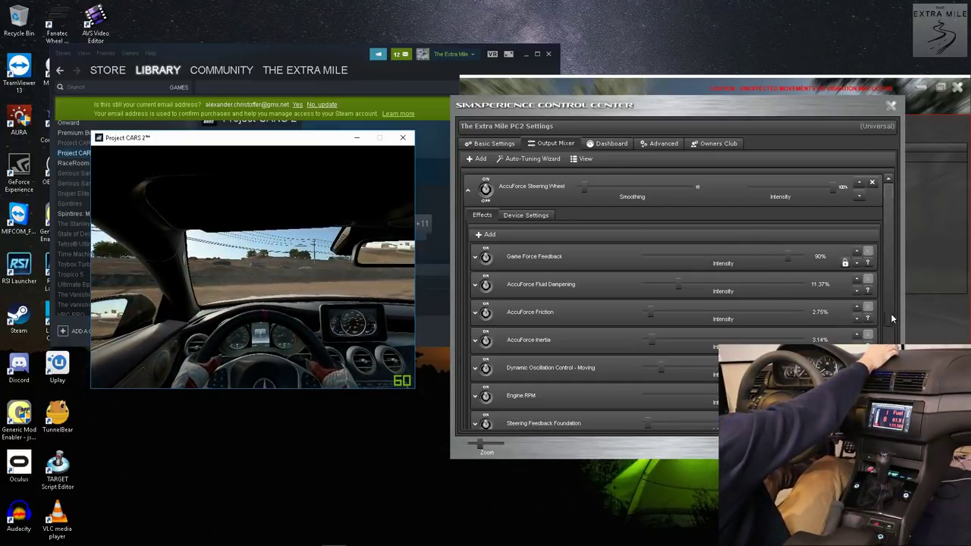
# Switch off Game Force Feedback, AccuForce Fluid Dampening and AccuForce Friction for comparison, and switch all three effects back on
pyautogui.scroll(-3, 886, 319)
pyautogui.scroll(-2, 675, 304)
pyautogui.scroll(1, 562, 385)
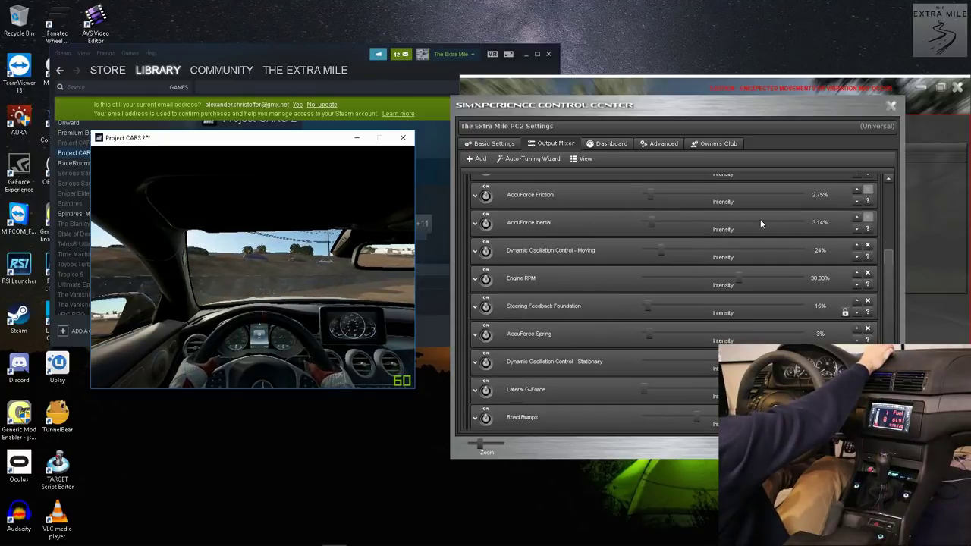
pyautogui.scroll(3, 890, 293)
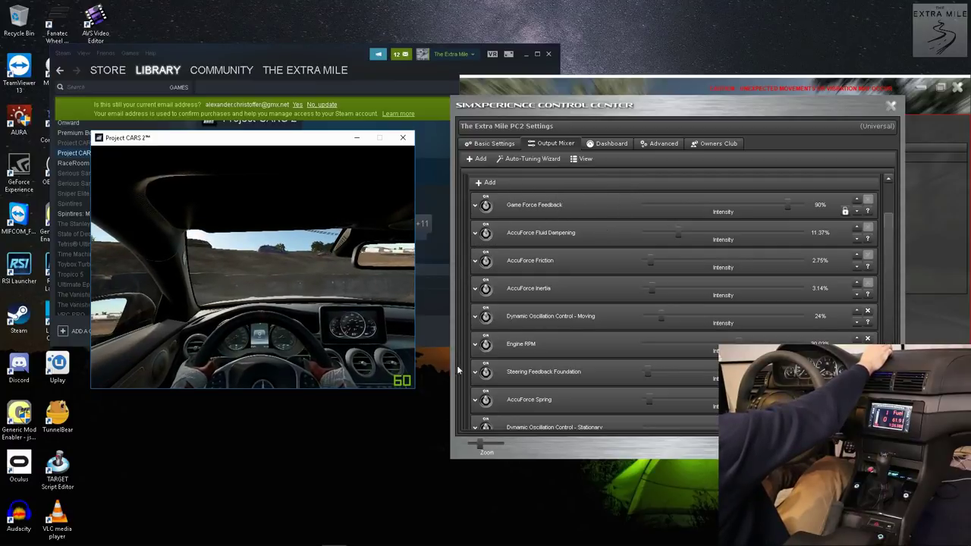
pyautogui.click(486, 204)
pyautogui.click(485, 233)
pyautogui.click(485, 261)
pyautogui.click(486, 261)
pyautogui.click(486, 233)
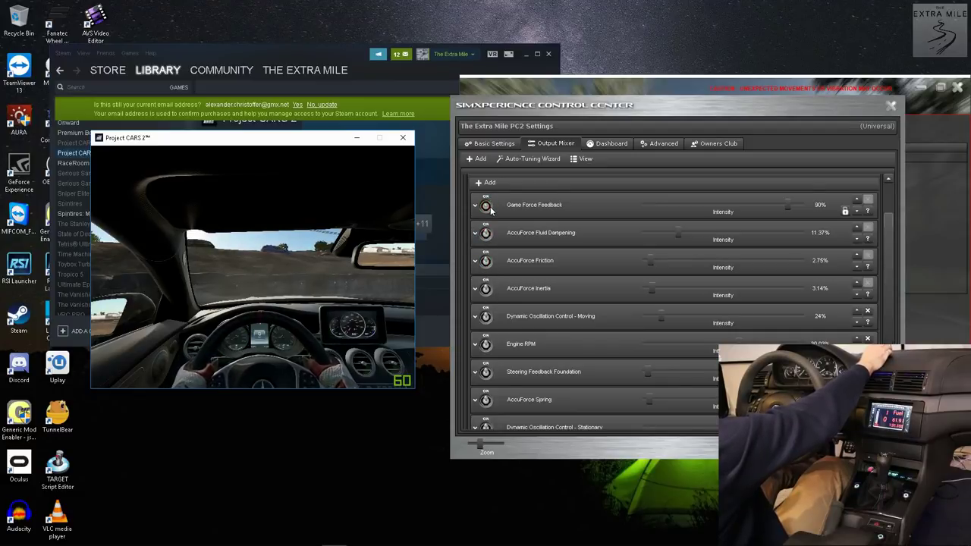
pyautogui.click(486, 206)
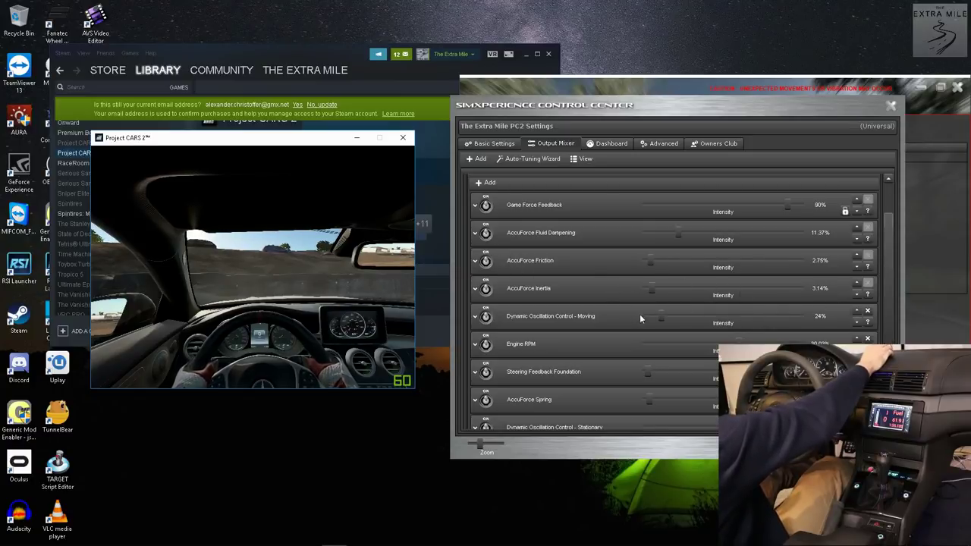
pyautogui.scroll(-4, 624, 330)
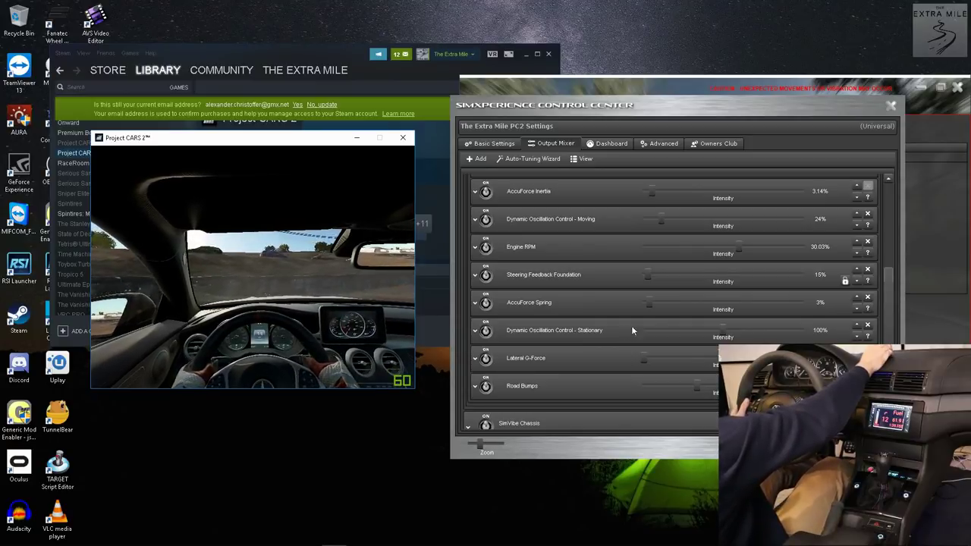
pyautogui.scroll(3, 535, 281)
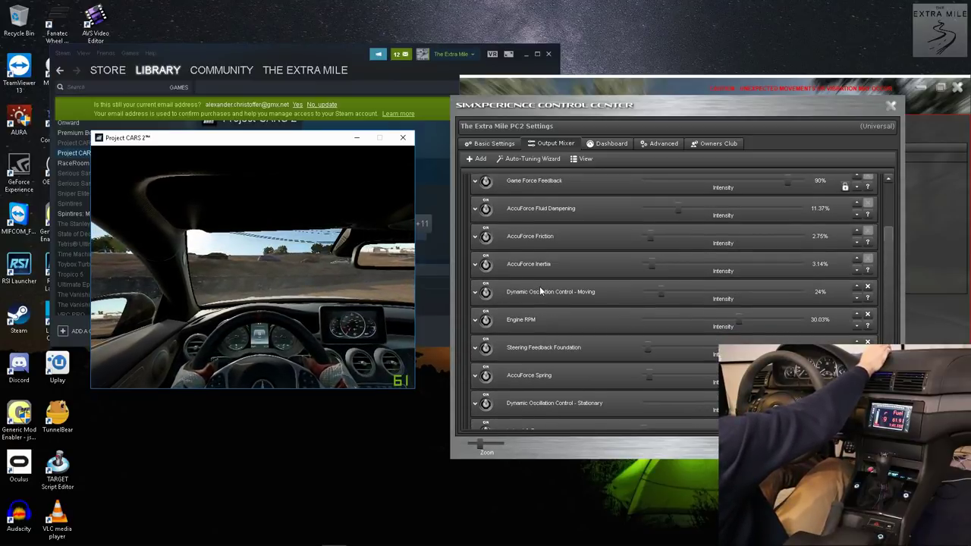